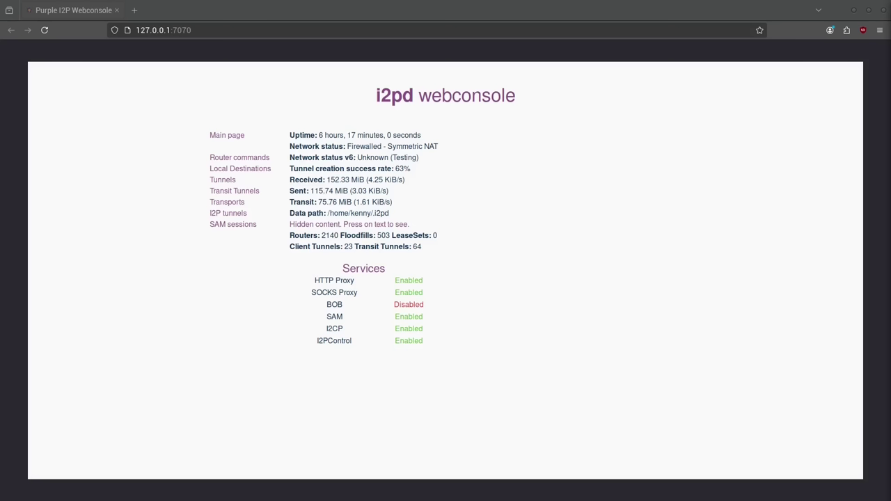
- Refresh the i2pd webconsole and check the status of the I2CP service
key(F5)
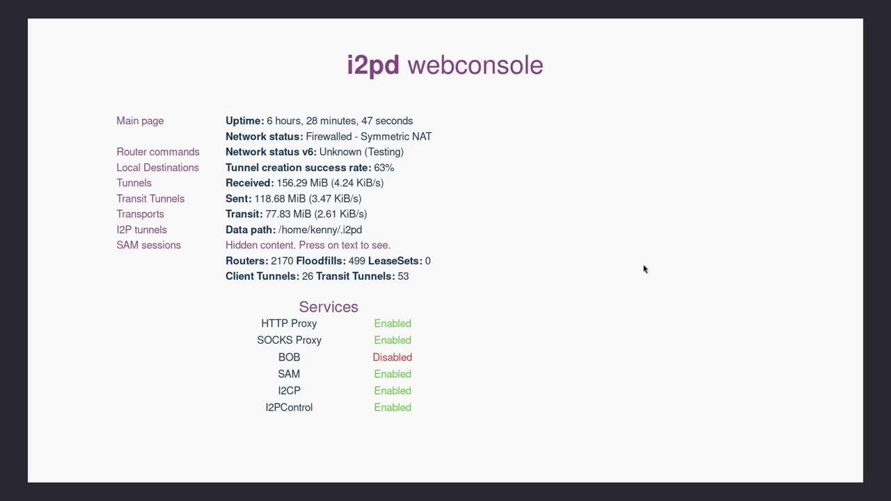
double_click(289, 391)
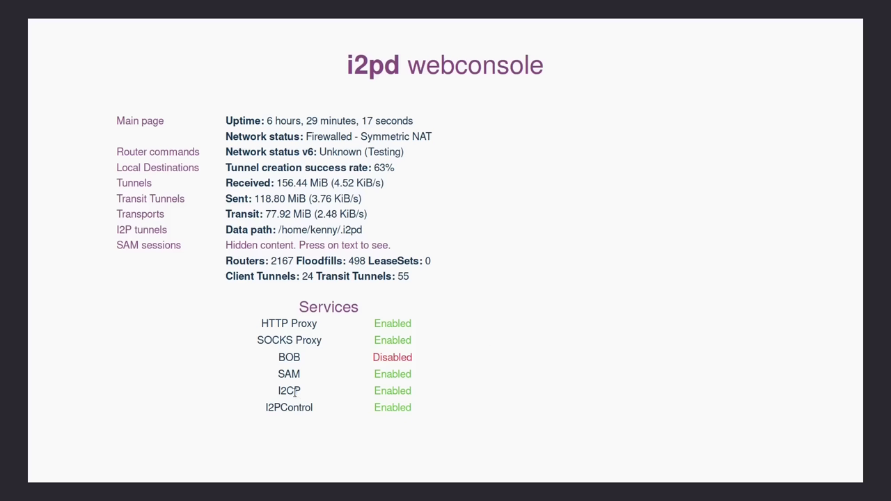
double_click(296, 392)
click(692, 295)
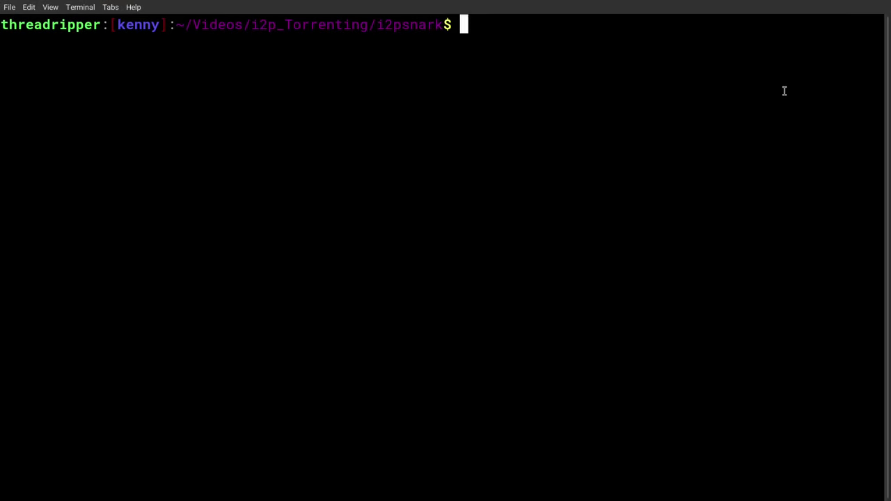
- In the terminal, list the i2psnark folder's contents and run ./launch-i2psnark
text(ls)
key(Return)
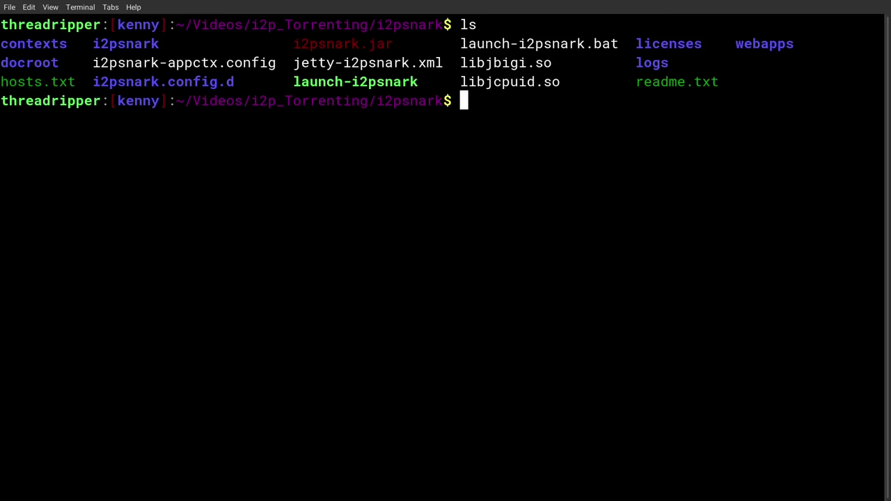
text(./launch-i2psnark)
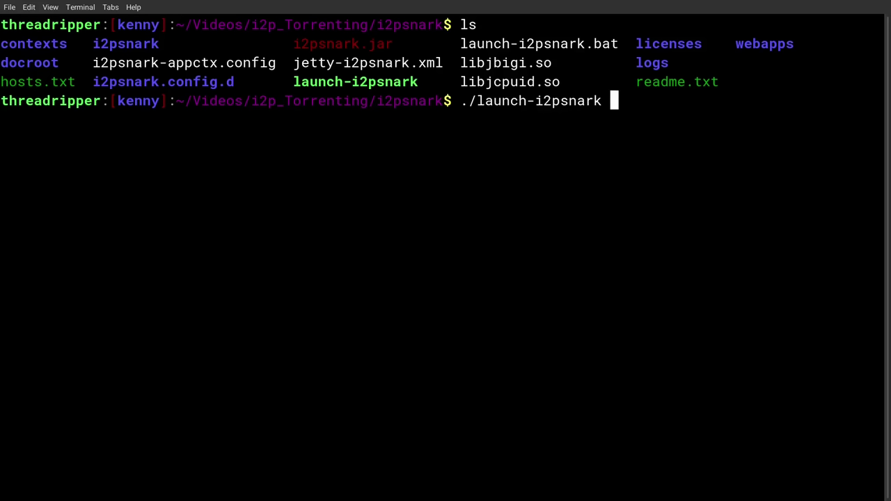
key(Return)
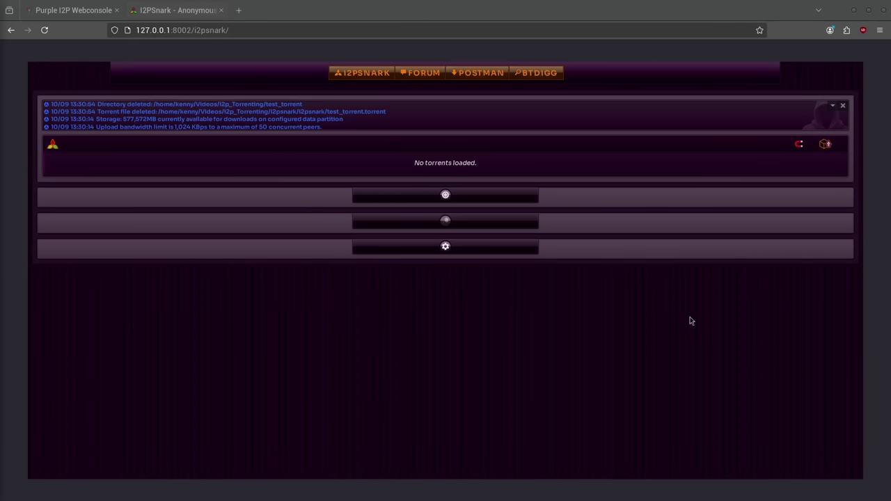
- In I2PSnark, create a torrent from the Videos/i2p_Torrenting/test_torrent/ folder with no primary tracker
click(446, 222)
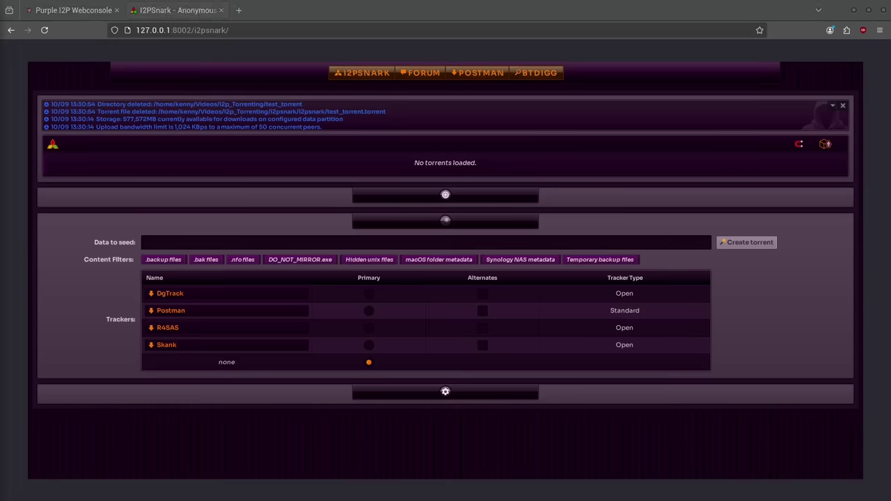
click(304, 241)
text(/home/kenny/Videos/i2p_Torrenting/test_torrent/)
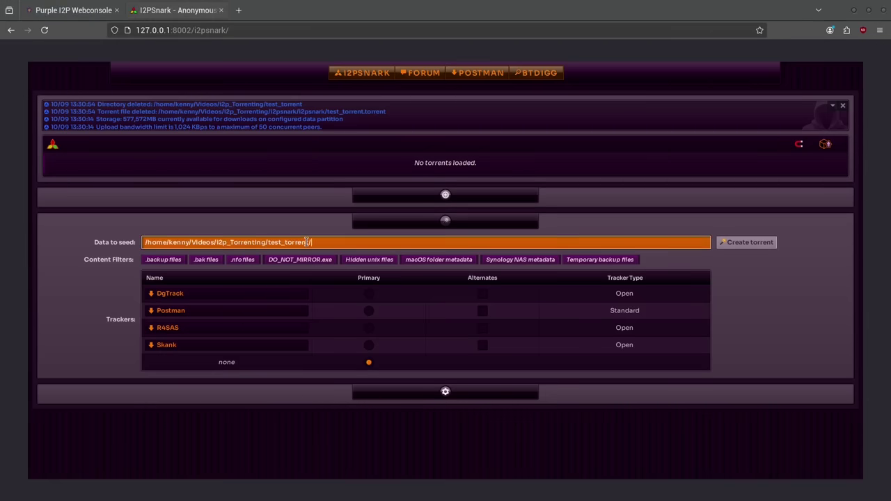
click(254, 221)
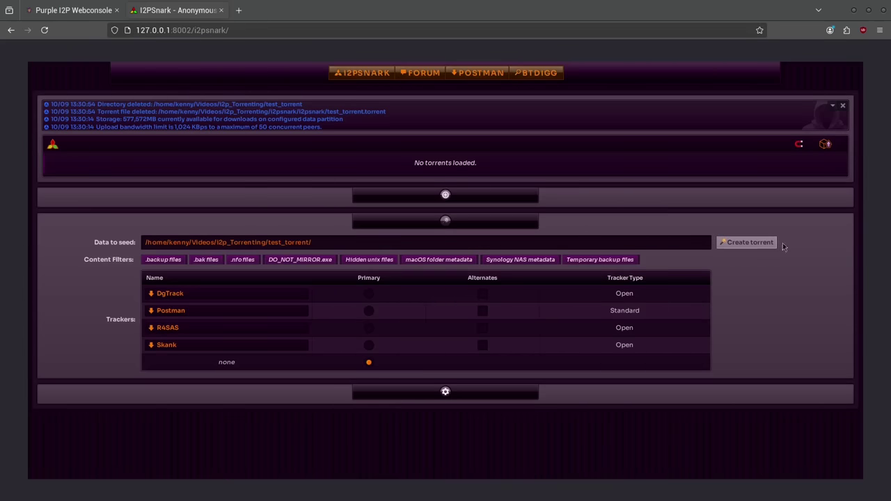
click(746, 243)
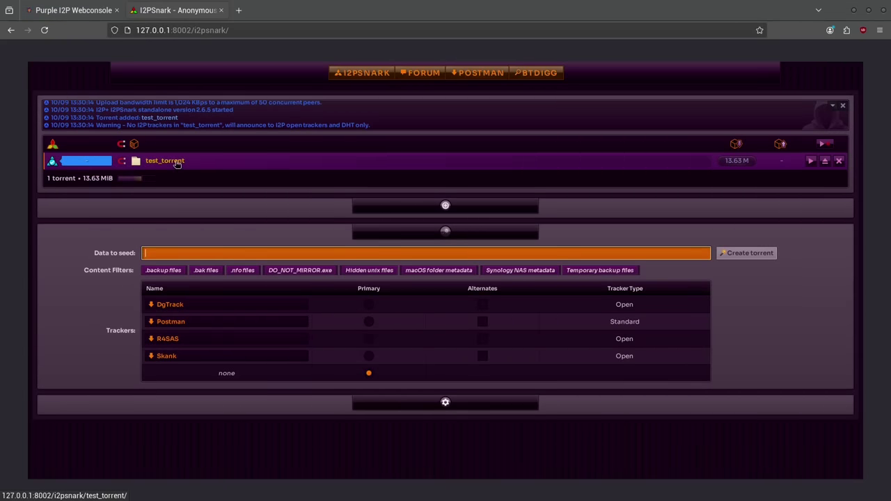
- Open the details of test_torrent and preview its MP4 video in full screen, then return to the details page
click(165, 160)
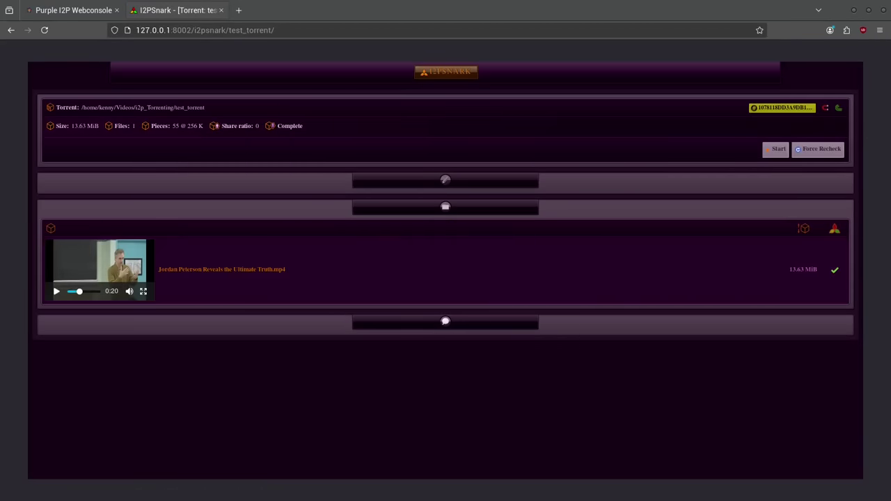
click(72, 267)
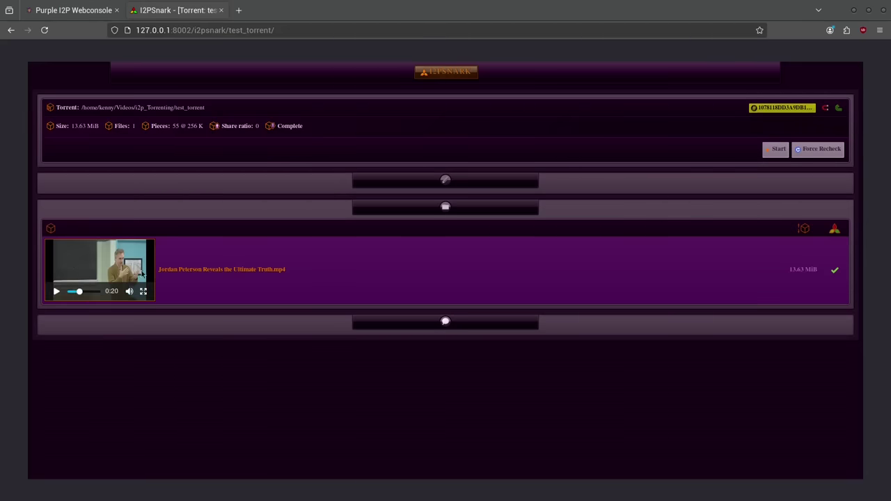
click(88, 245)
drag(77, 291, 61, 294)
click(143, 291)
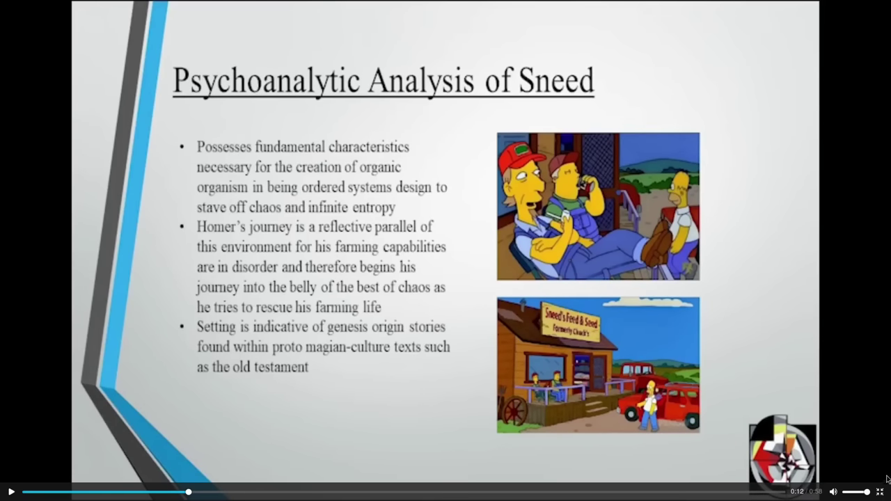
click(881, 493)
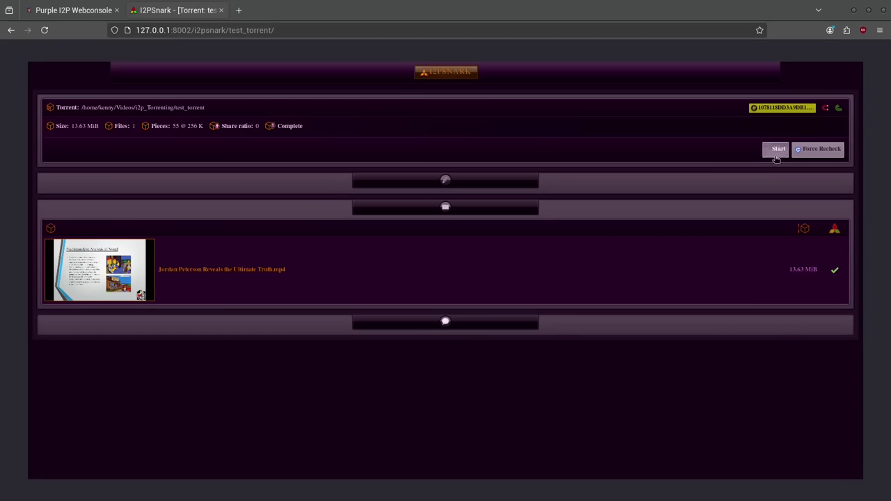
- Start test_torrent and get its magnet link from the main torrent list
click(777, 150)
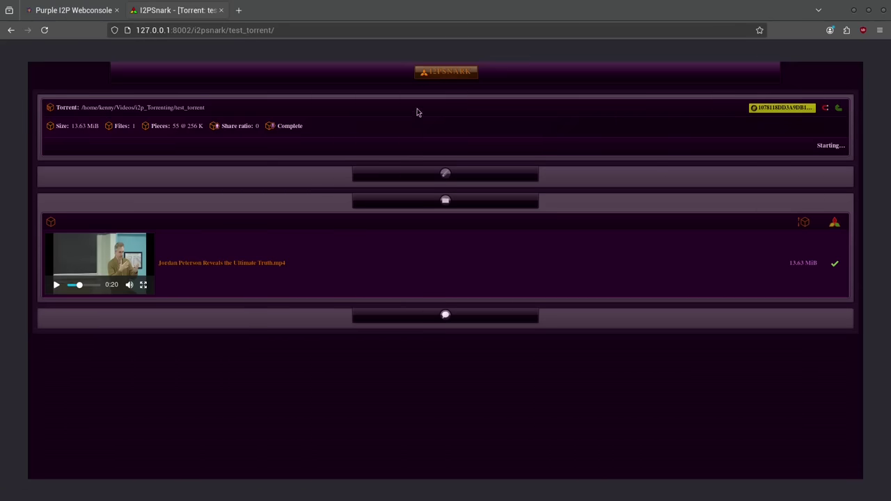
click(438, 74)
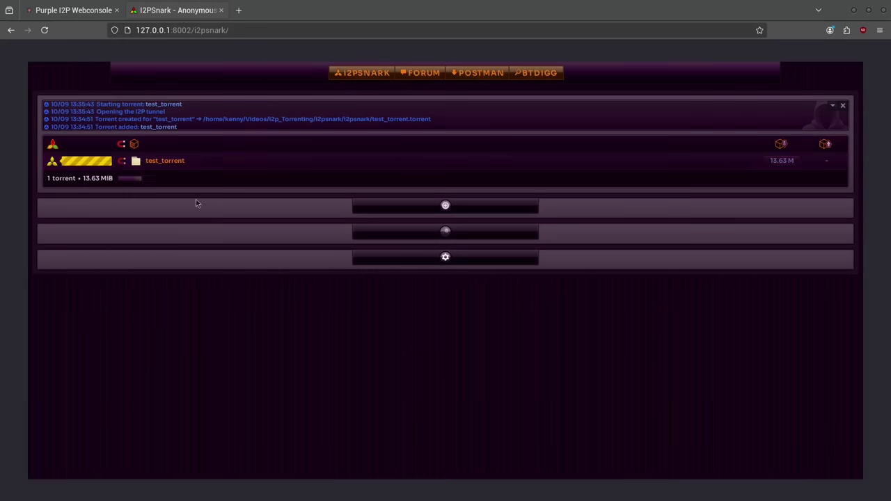
click(122, 163)
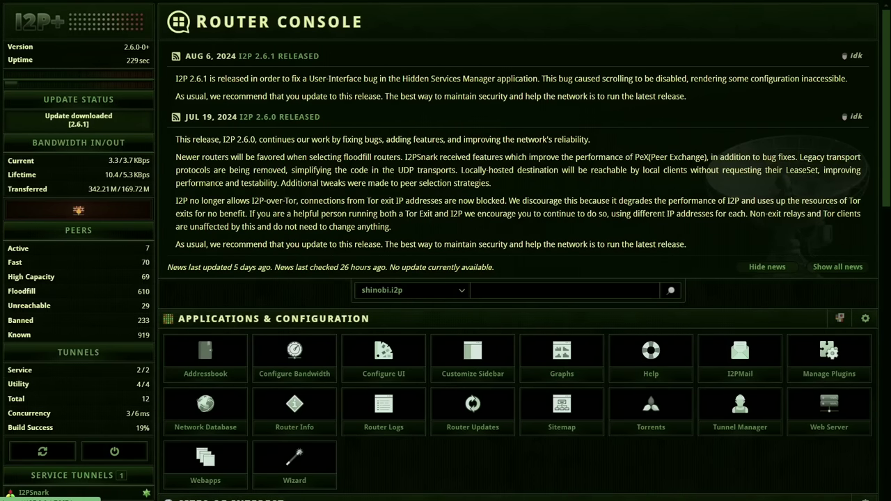
- Look through the applications and sites of interest in the I2P+ router console
scroll(473, 111, down, 3)
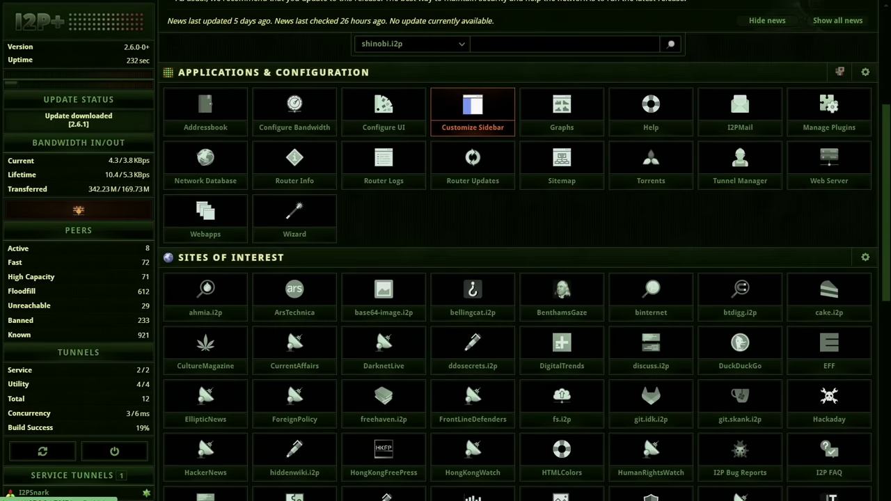
scroll(473, 126, down, 7)
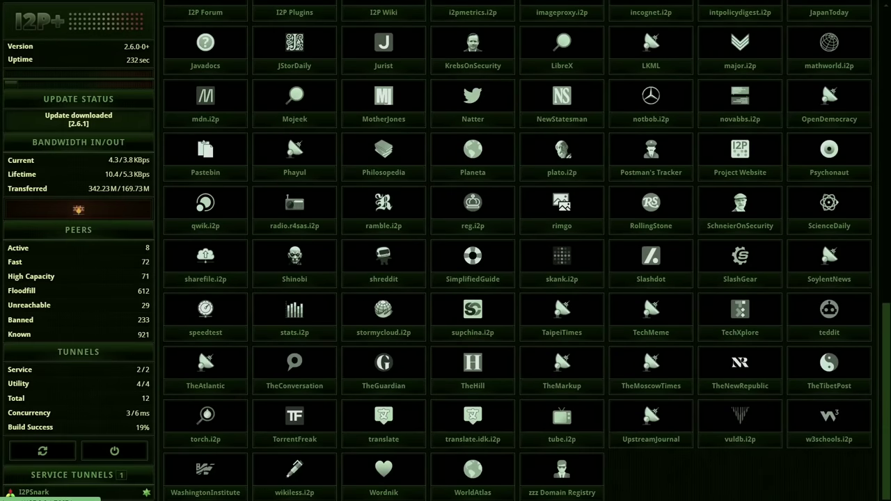
scroll(487, 139, up, 10)
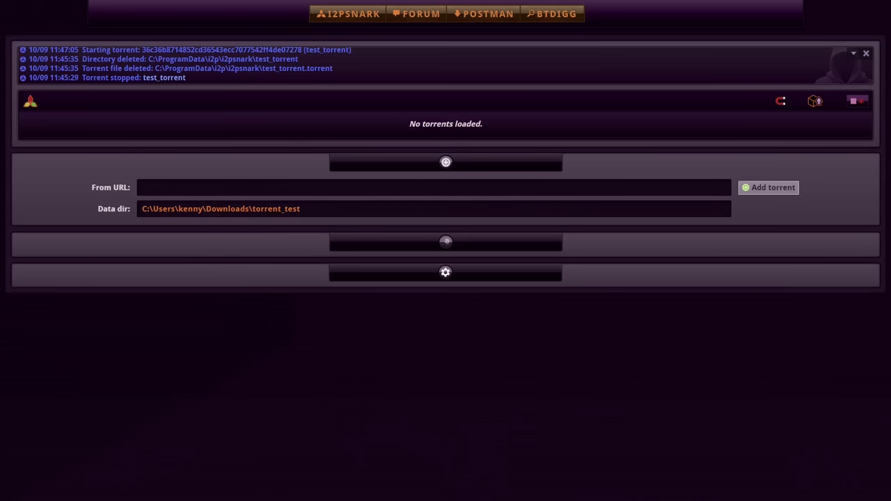
- Add a torrent from magnet:?xt=urn:btih:1078118dd3a9db1f40d7ace884904a0e6c742cff&dn=test_torrent, keeping the preset data directory
click(446, 161)
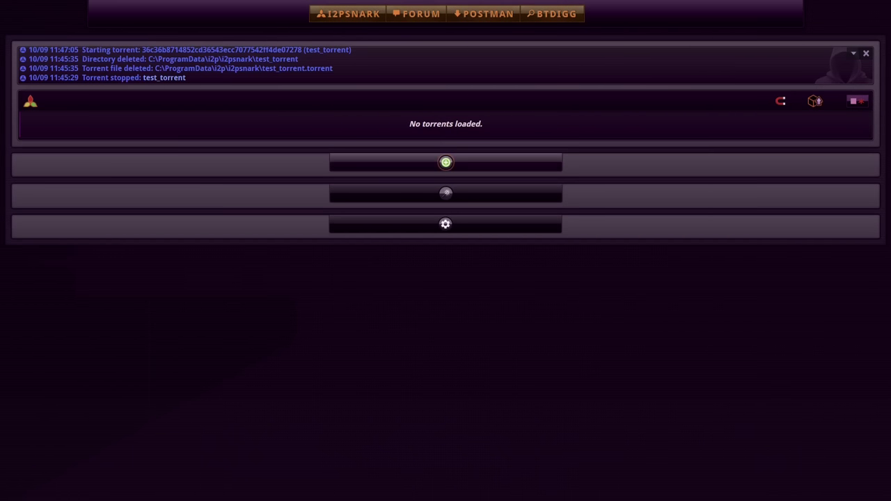
click(446, 163)
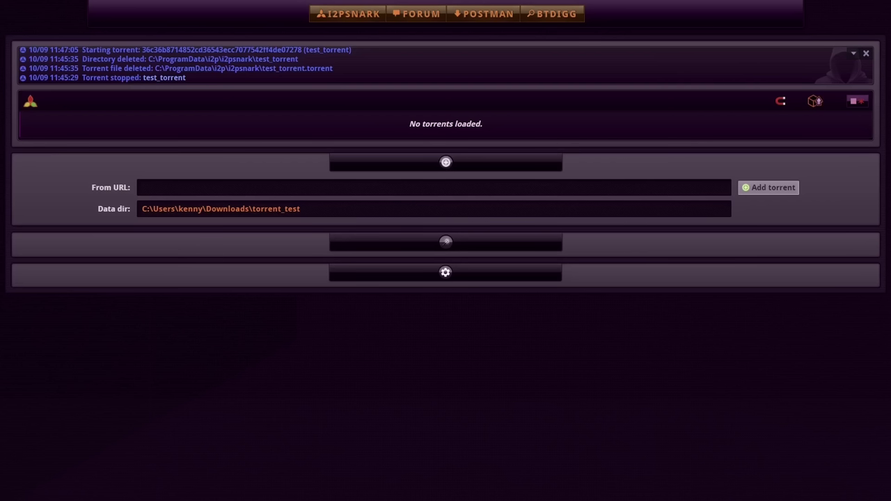
click(195, 188)
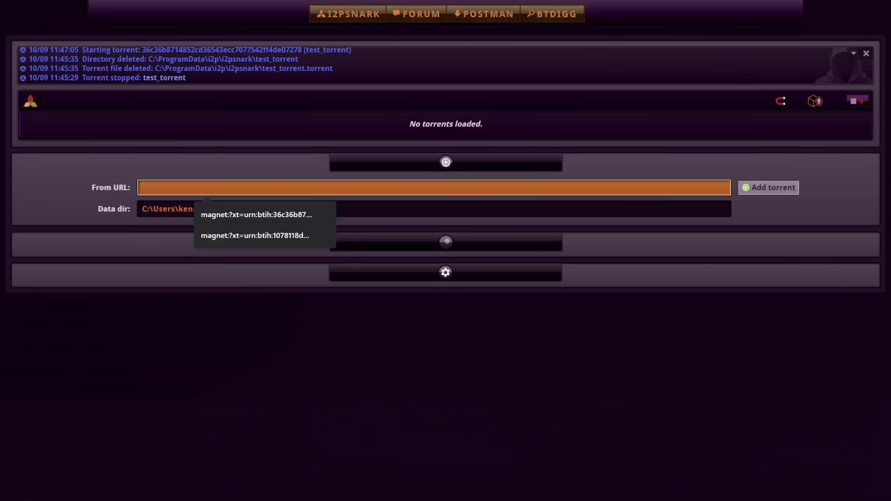
key(Down)
key(Down)
key(Return)
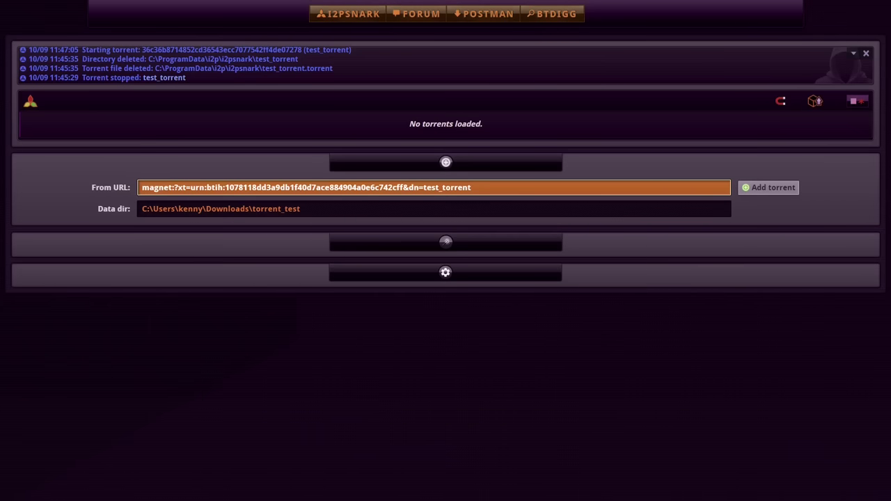
key(ctrl+a)
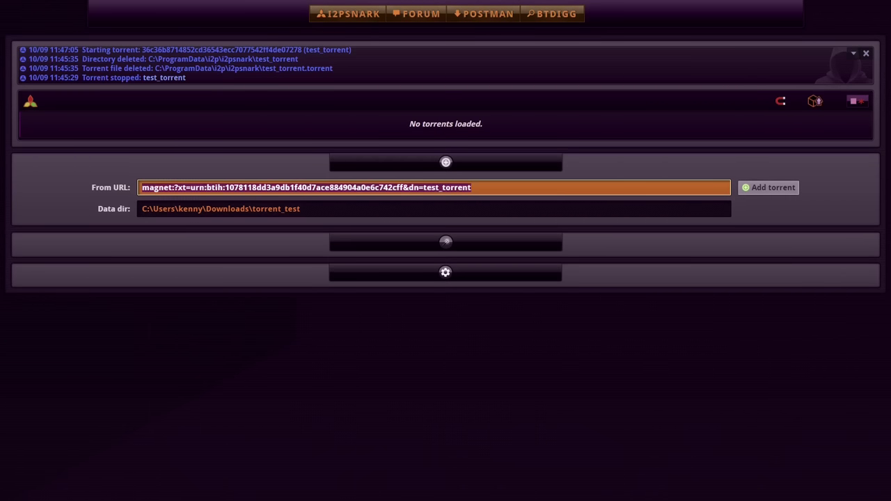
key(alt+Tab)
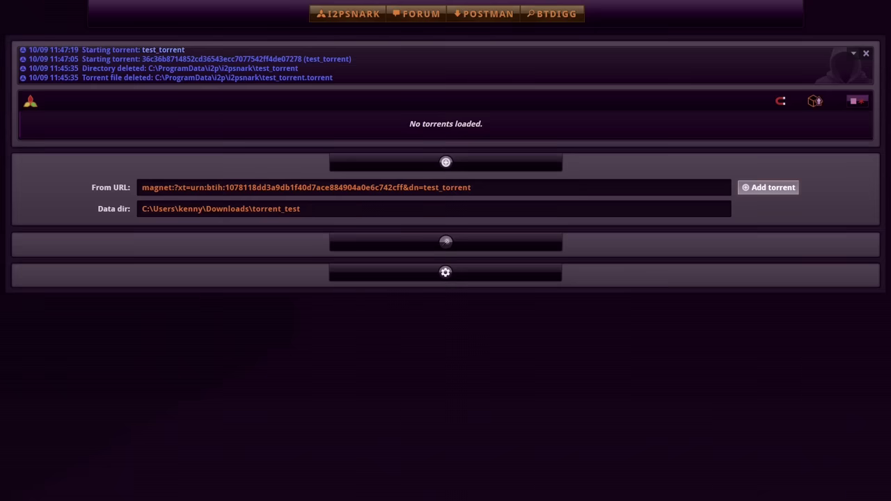
click(769, 187)
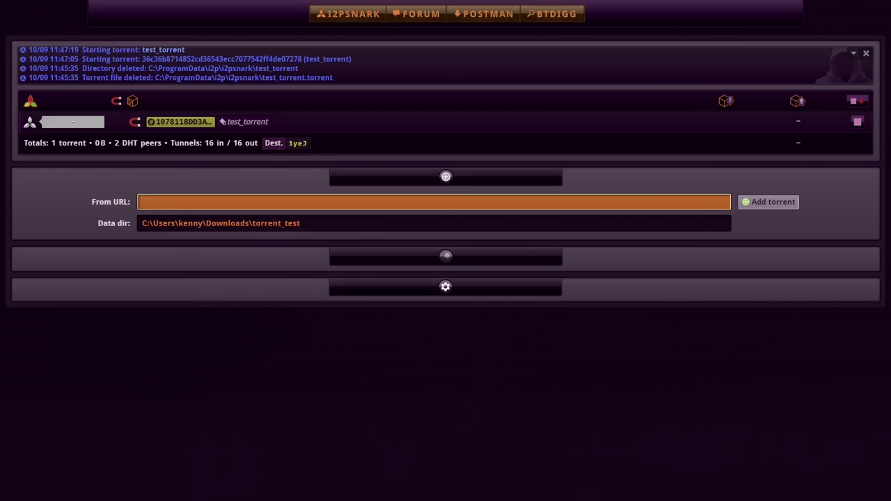
- Check the torrent totals, open the downloaded test_torrent and play its MP4 video in full screen
drag(114, 143, 162, 143)
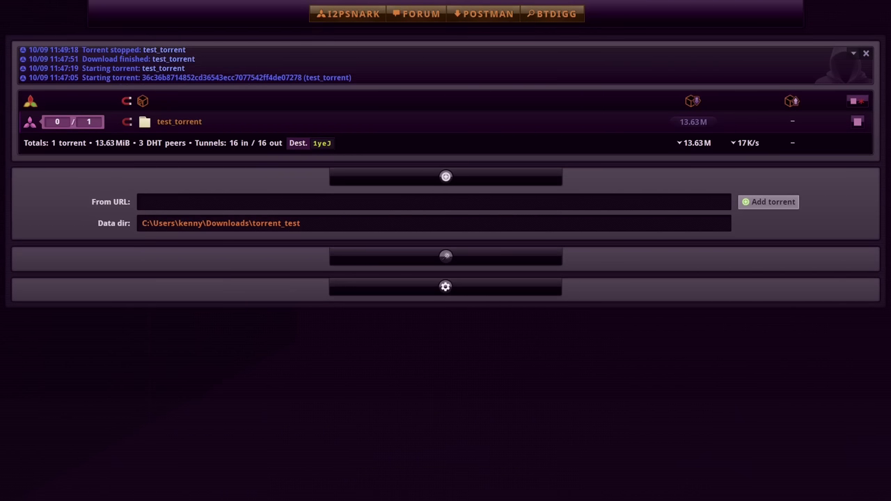
click(179, 122)
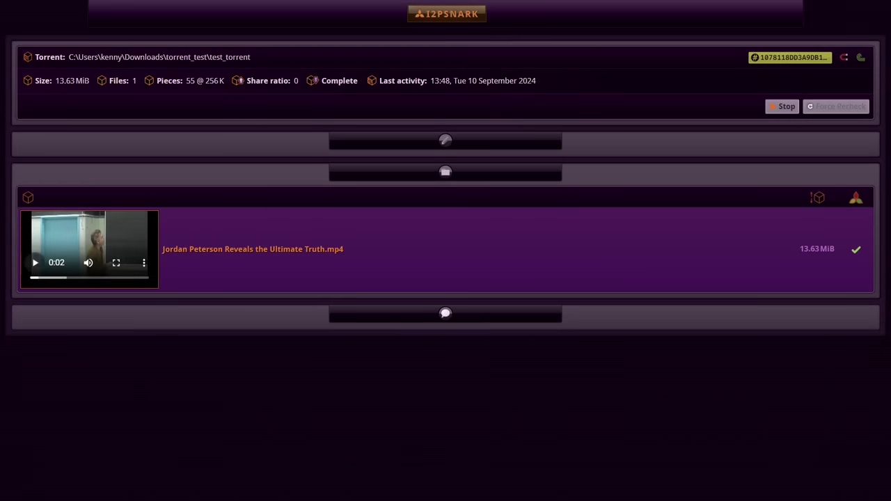
click(35, 263)
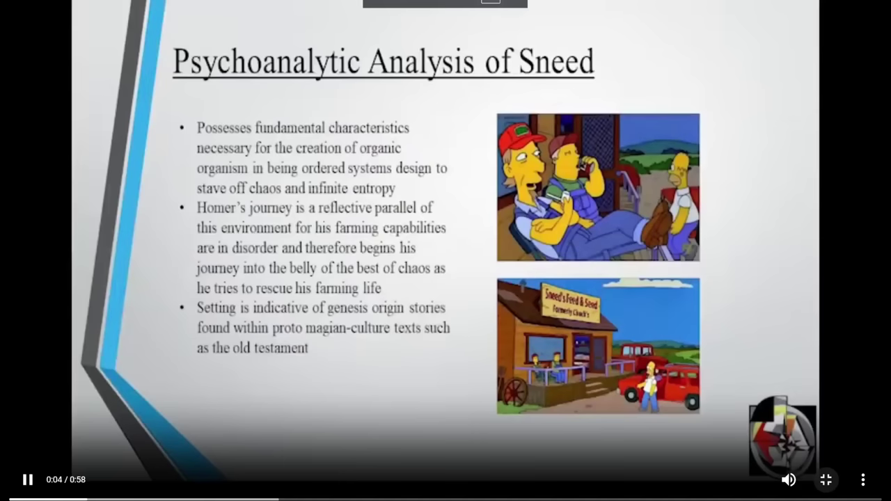
key(f)
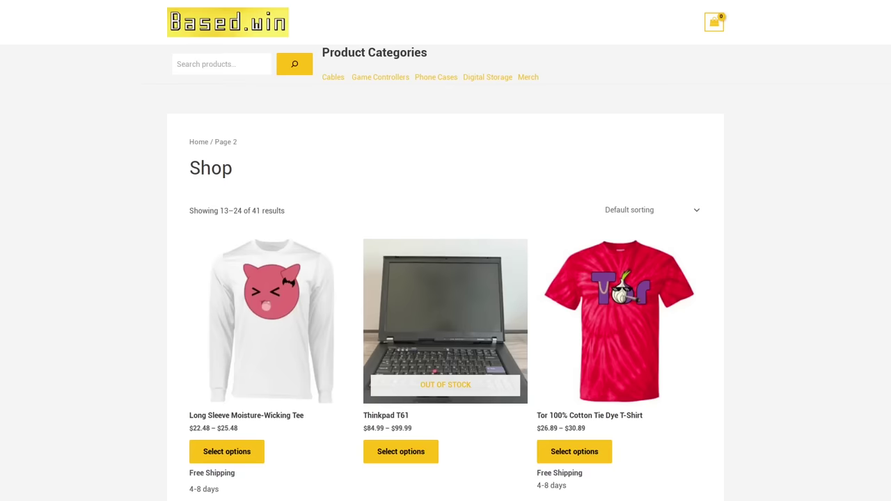
- Browse the Based.win shop's products and try another colour for the Little Daemon Premium Short Sleeve T-Shirt
scroll(446, 251, down, 11)
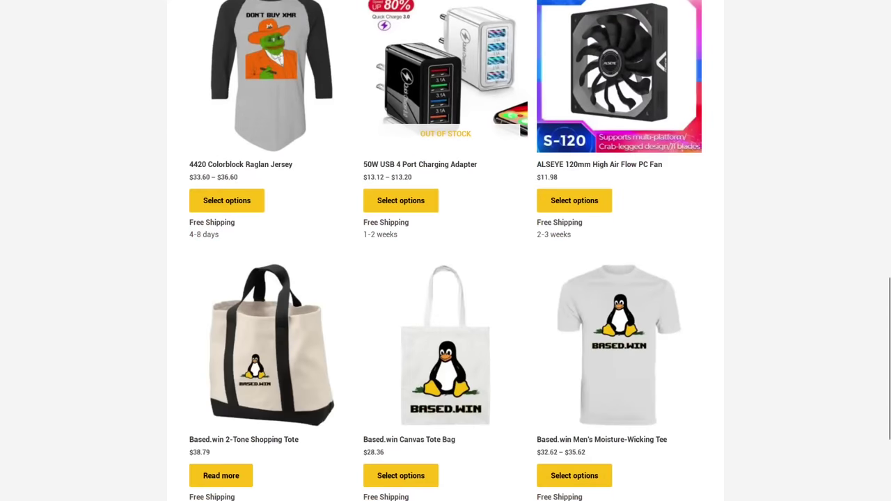
scroll(445, 251, down, 5)
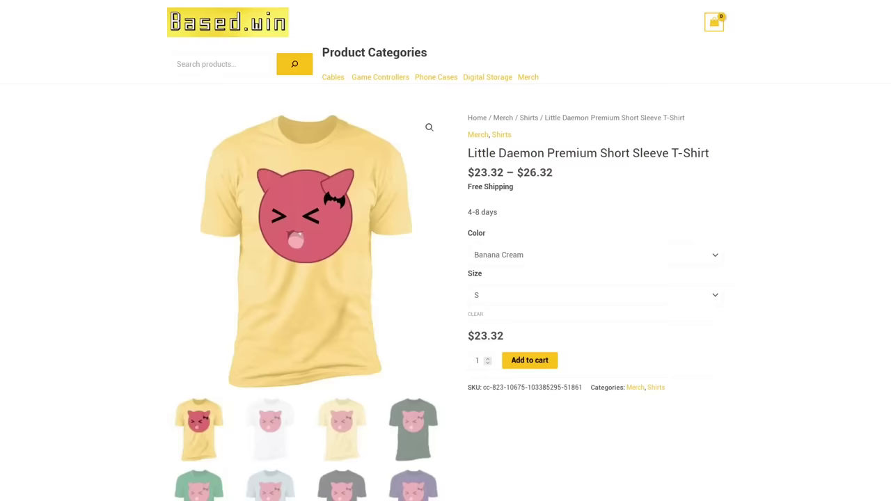
click(592, 255)
click(597, 302)
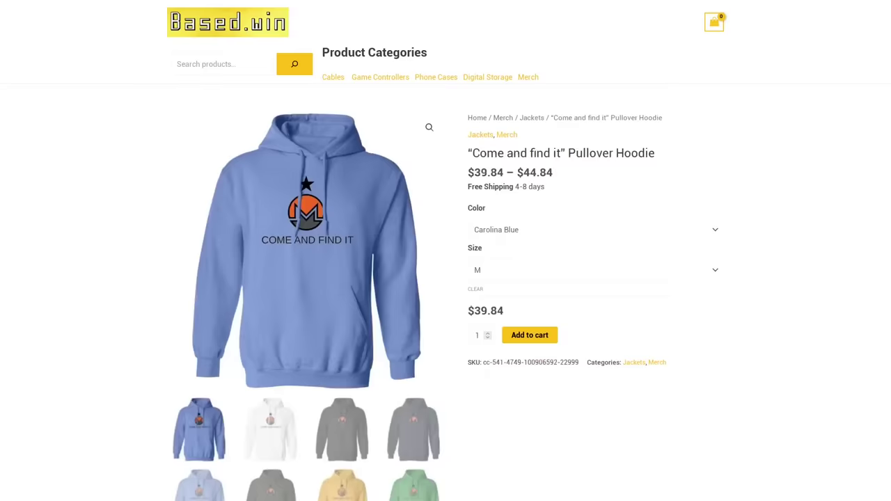
- Preview the "Come and find it" Pullover Hoodie in other colours, including Gold, Military Green and Purple
key(Down)
key(Down)
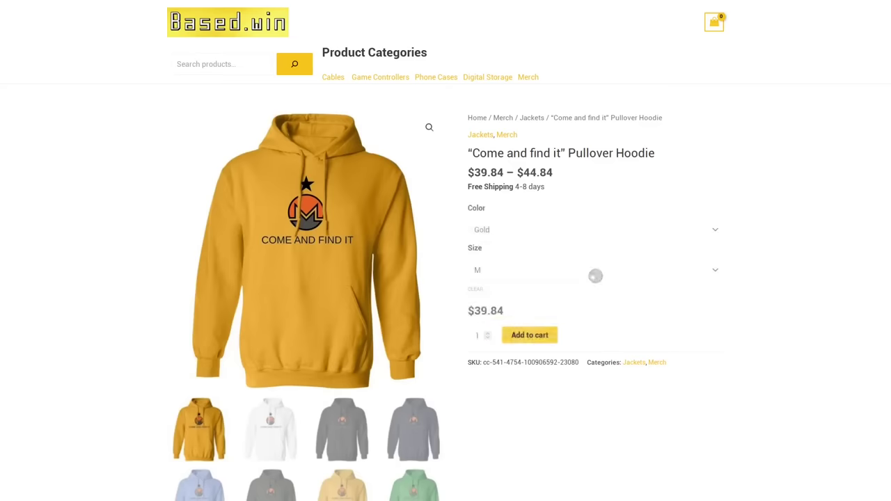
key(Down)
key(Down)
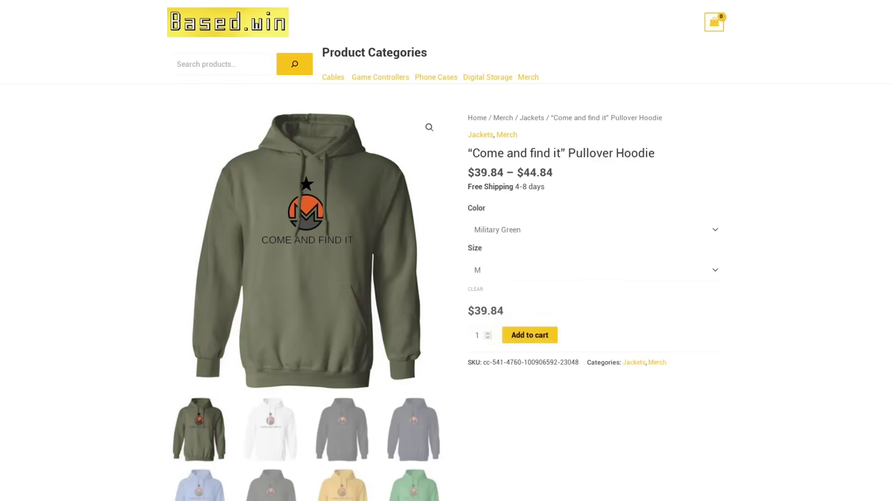
key(Down)
key(Down)
key(Down)
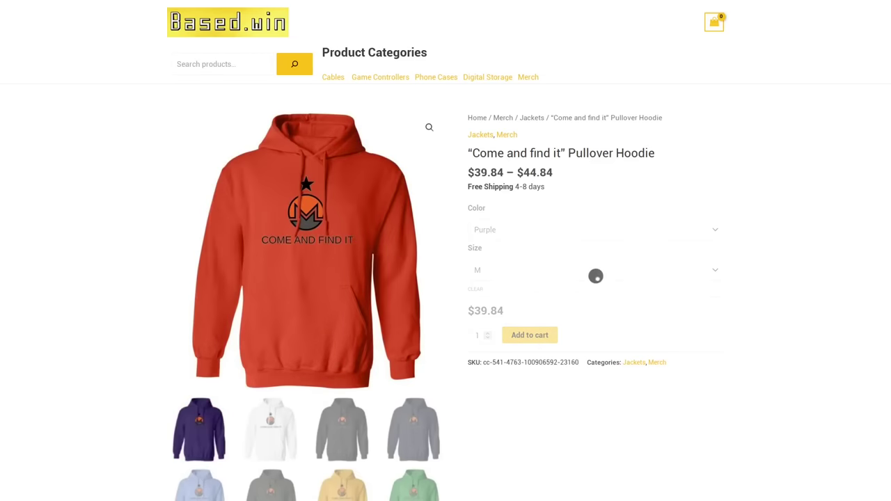